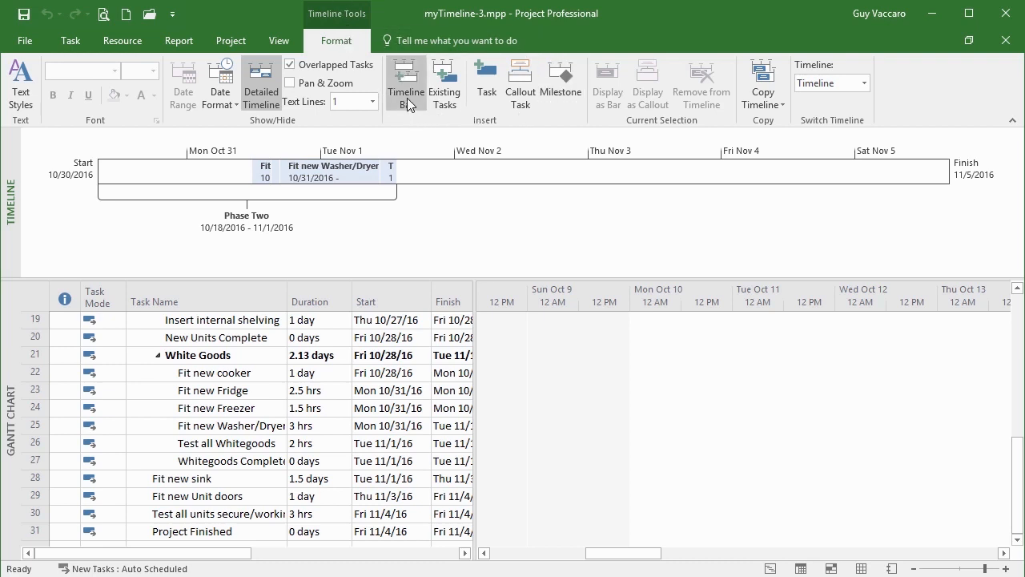
# Insert a second timeline bar and enlarge the timeline pane to make room for it
pyautogui.click(406, 87)
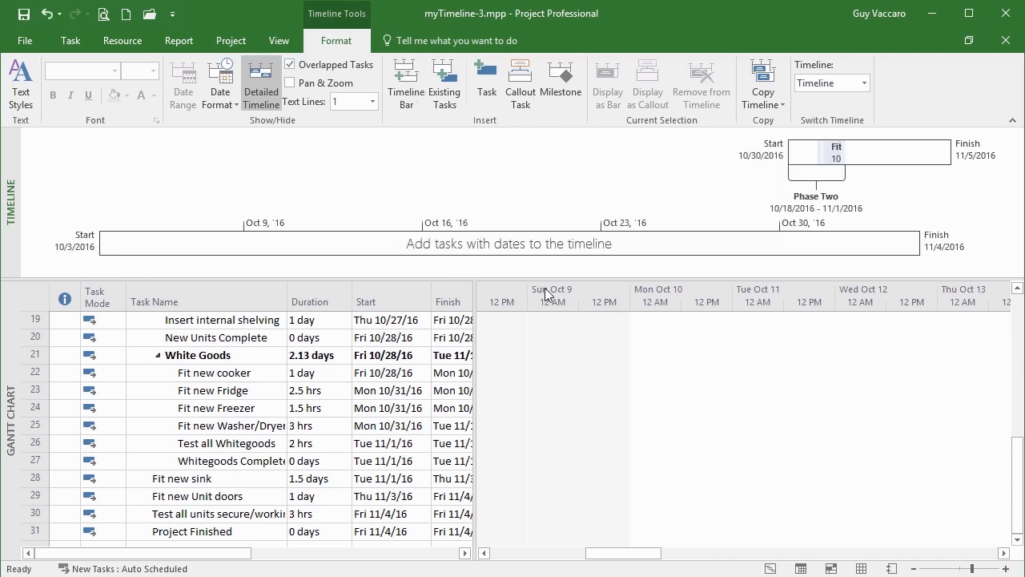
pyautogui.moveTo(564, 277); pyautogui.dragTo(561, 323)
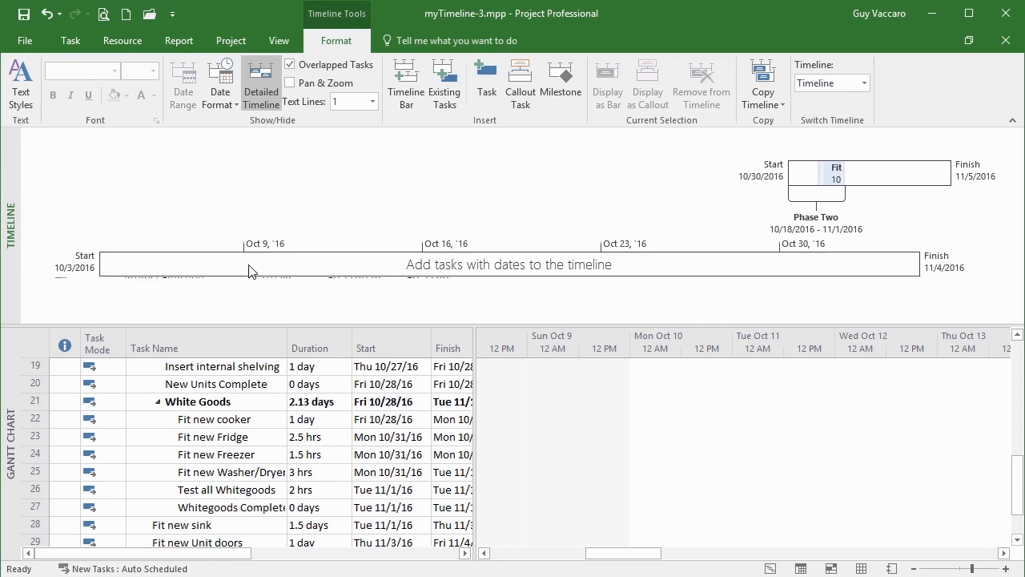
# For the second timeline bar, tick Pull up old carpets, Remove curtain poles, Remove Sink, Remove old units, Clean up rubble and rubbish, and Phase 1 Complete
pyautogui.click(456, 270)
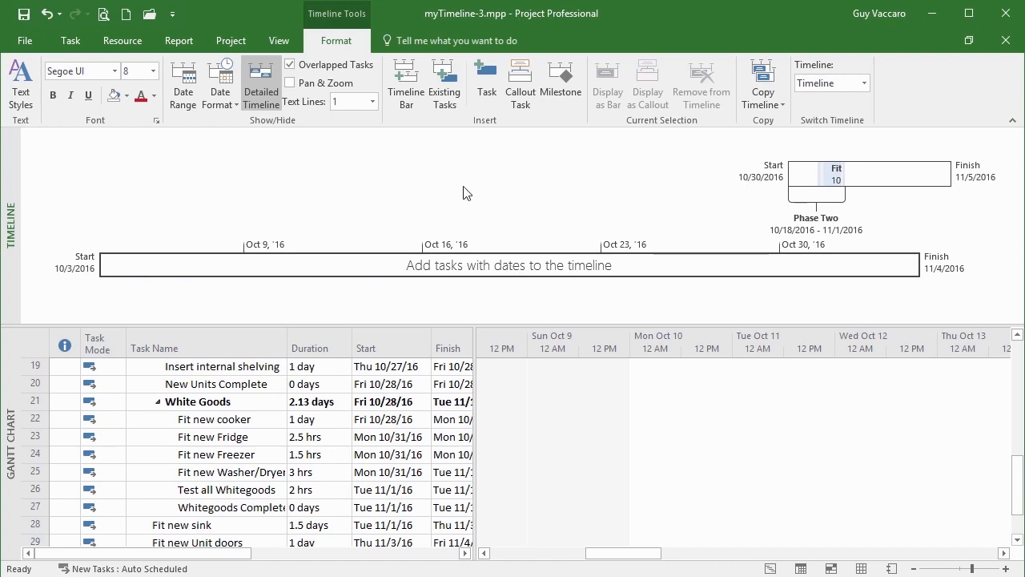
pyautogui.click(452, 76)
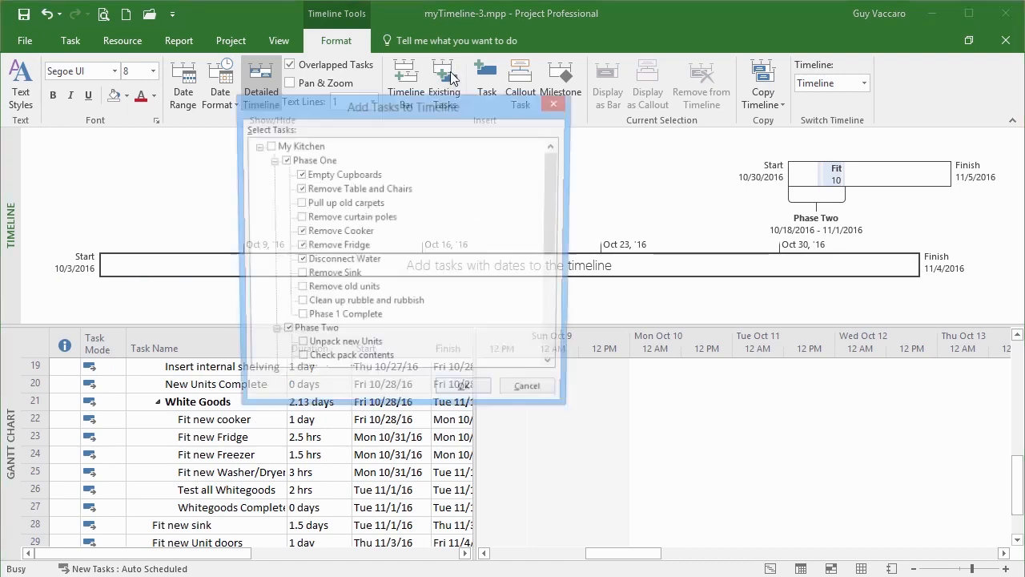
pyautogui.click(299, 203)
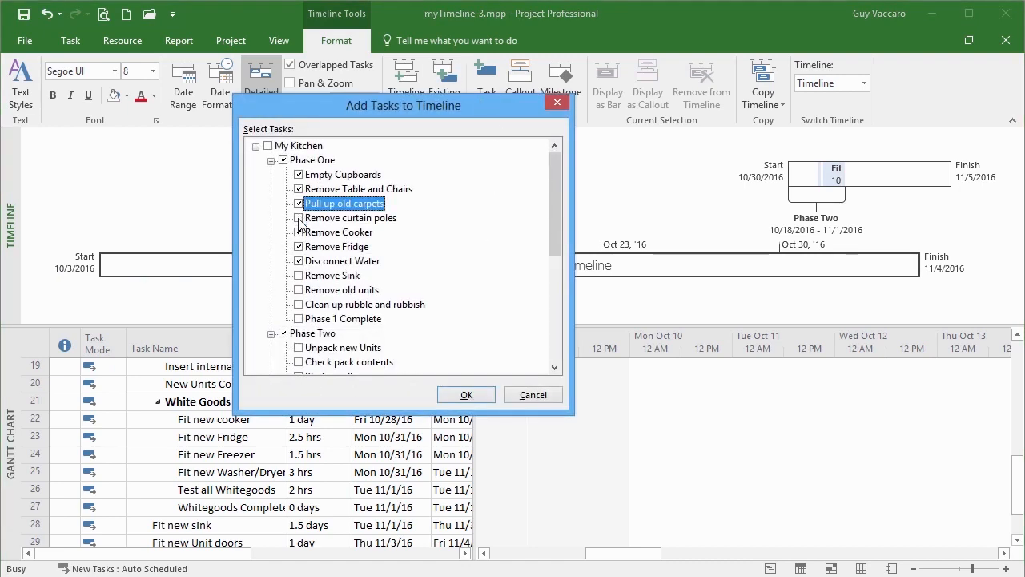
pyautogui.click(299, 217)
pyautogui.click(299, 276)
pyautogui.click(299, 290)
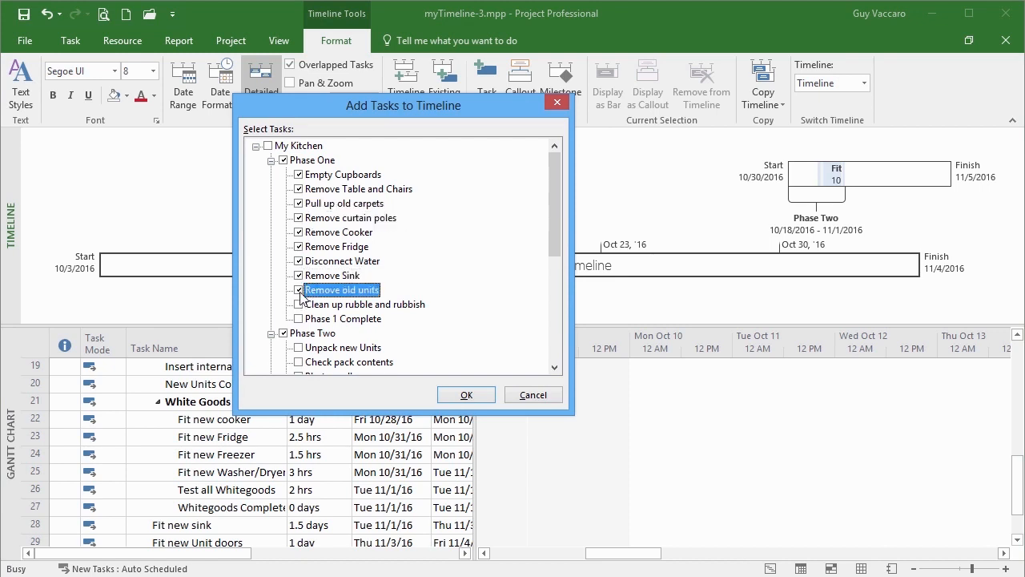
pyautogui.click(298, 304)
pyautogui.click(299, 319)
# Untick Phase Two, Fit new Fridge, Fit new Freezer, Fit new Washer/Dryer and Test all Whitegoods, and apply the task selection
pyautogui.click(282, 333)
pyautogui.scroll(-5, 546, 341)
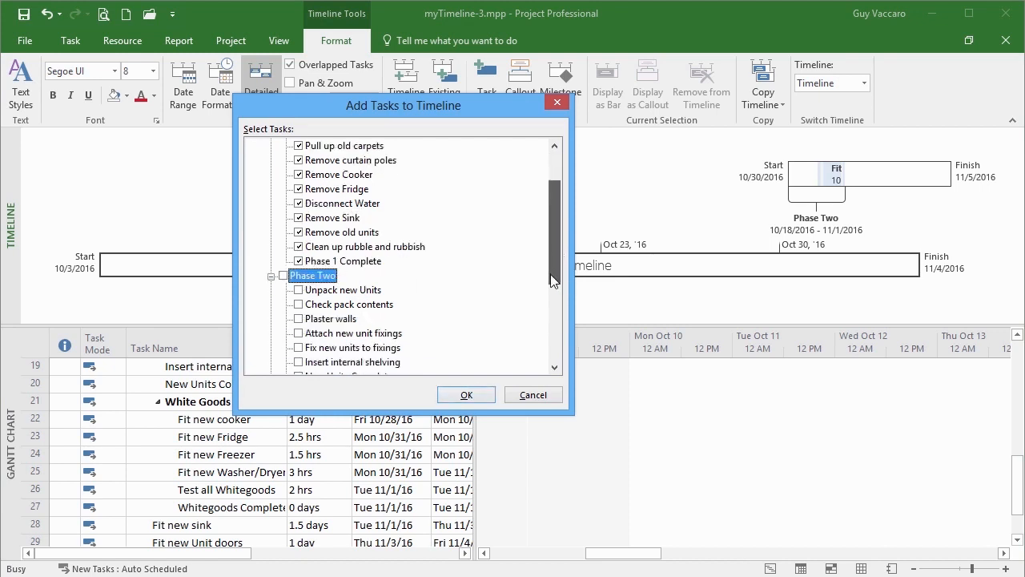
pyautogui.click(313, 247)
pyautogui.click(314, 261)
pyautogui.click(314, 276)
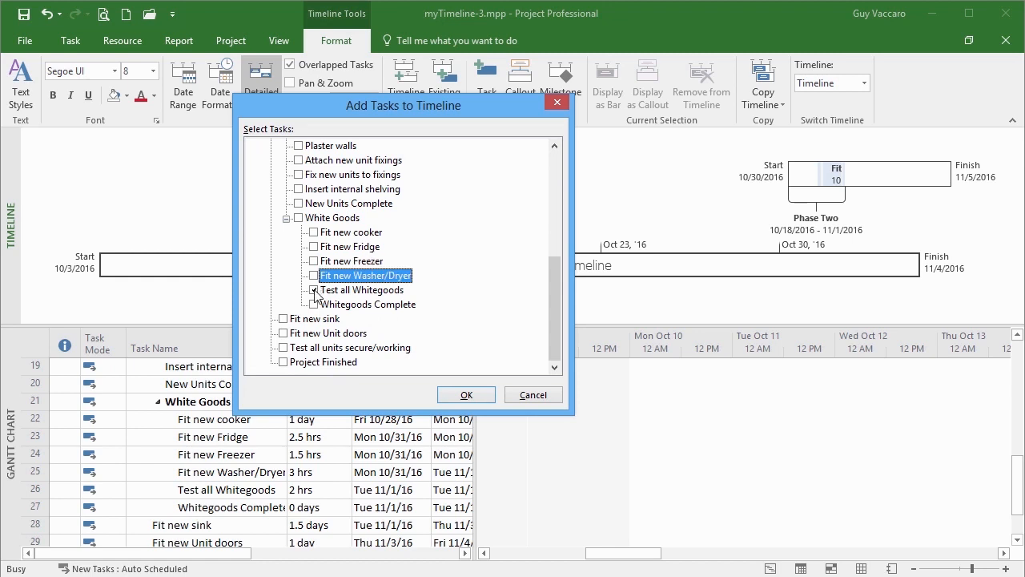
pyautogui.click(314, 290)
pyautogui.click(466, 394)
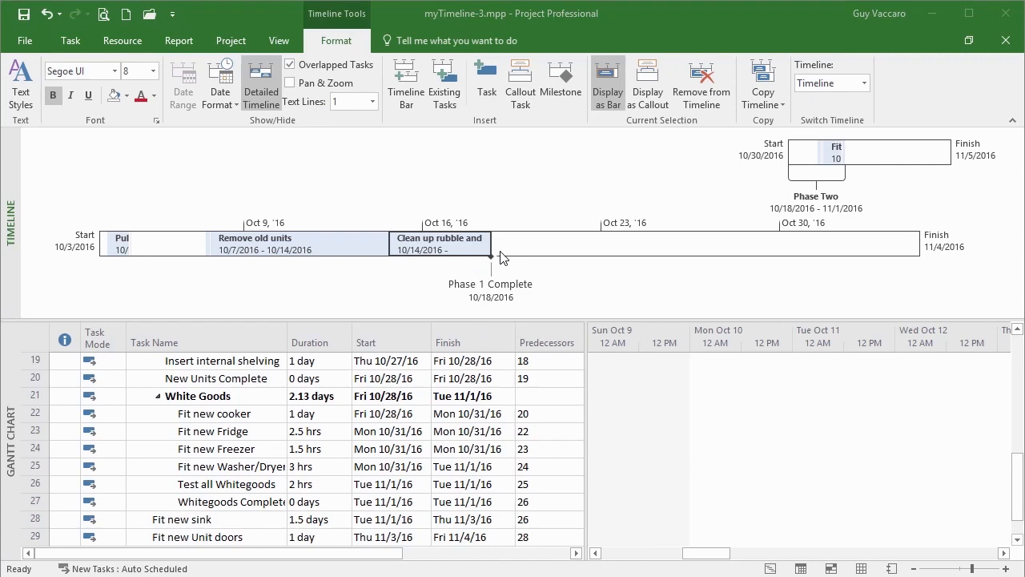
# Add the existing Phase One summary task to the second timeline bar
pyautogui.click(452, 87)
pyautogui.click(285, 158)
pyautogui.click(466, 394)
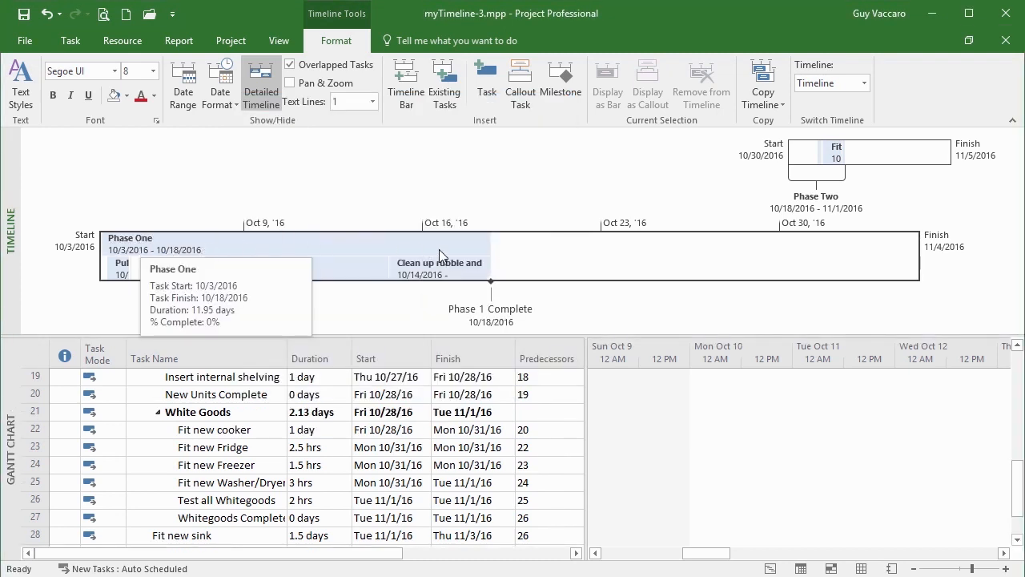
# Display the Phase One summary task as a callout on the second timeline bar
pyautogui.click(258, 243)
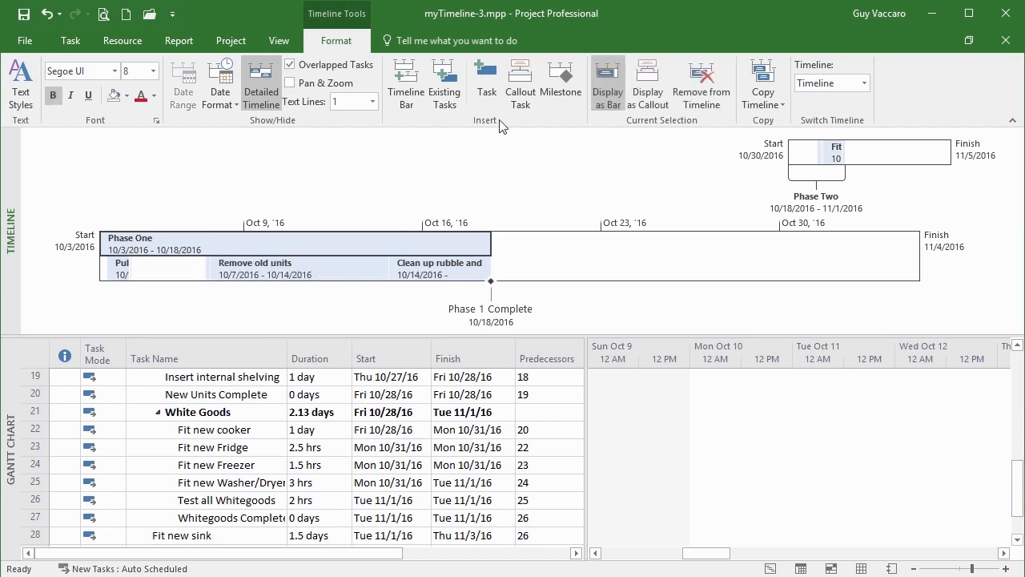
pyautogui.click(659, 91)
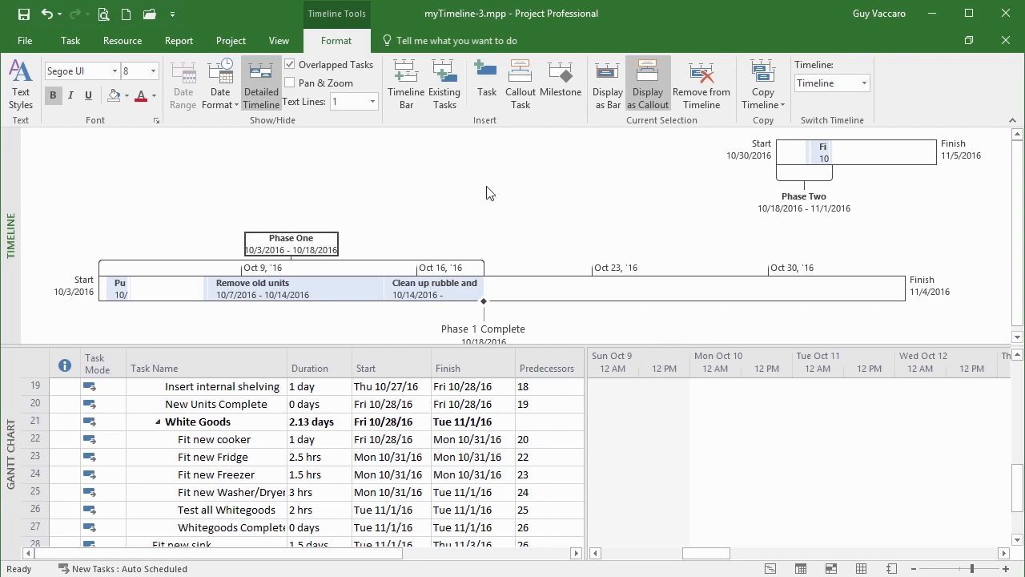
# Insert a third timeline bar and enlarge the timeline pane until the new bar can be reached
pyautogui.click(657, 324)
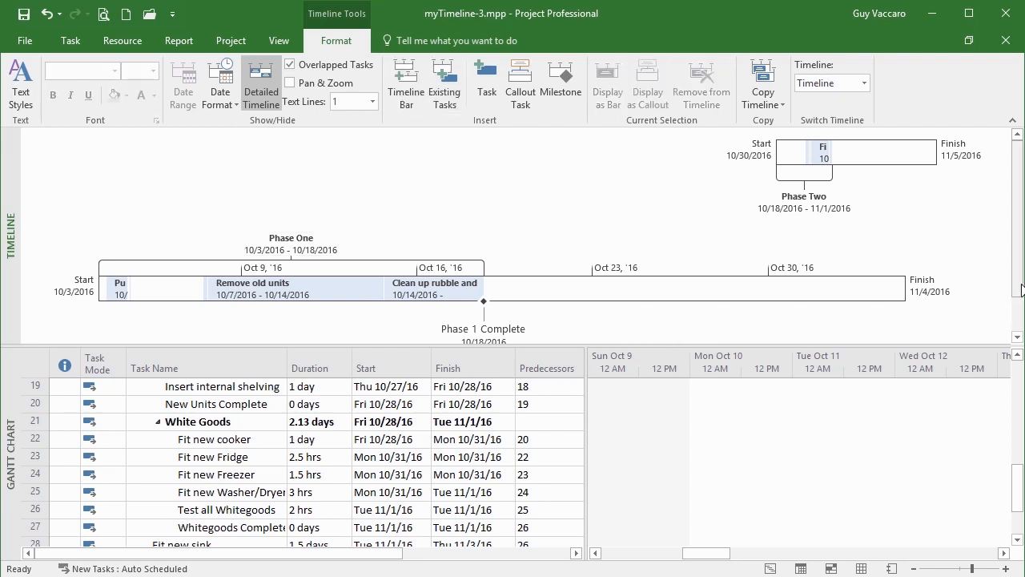
pyautogui.moveTo(1018, 279); pyautogui.dragTo(1017, 316)
pyautogui.moveTo(572, 345); pyautogui.dragTo(632, 405)
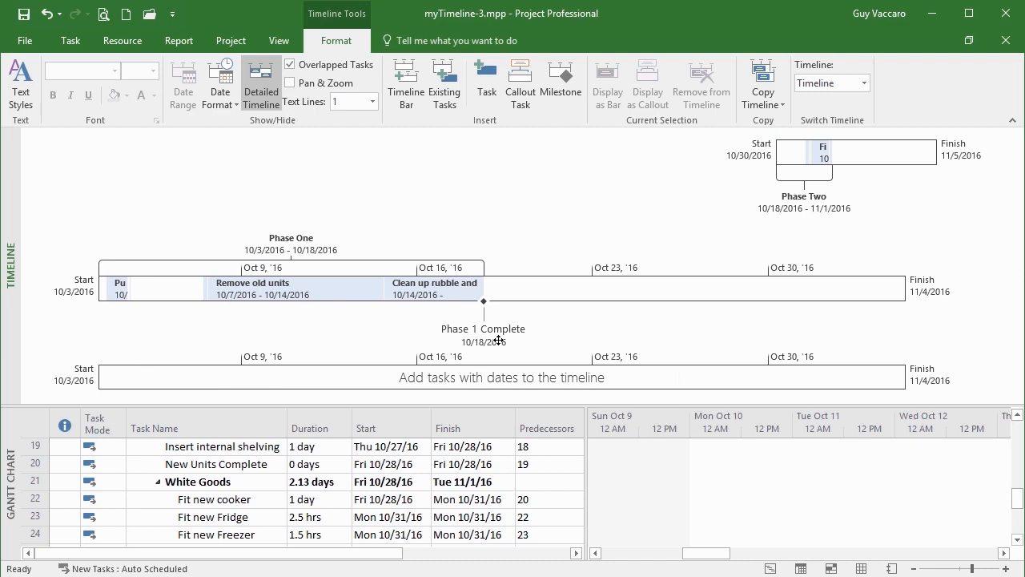
# Add the existing Phase Two tasks from Unpack new Units through New Units Complete to the empty third timeline bar
pyautogui.click(516, 392)
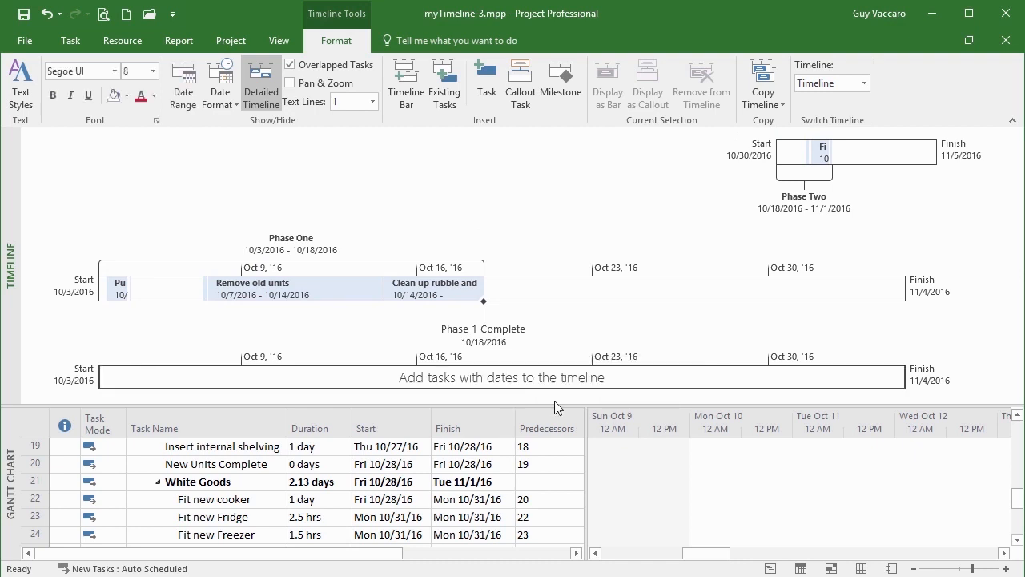
pyautogui.click(445, 88)
pyautogui.scroll(-4, 555, 267)
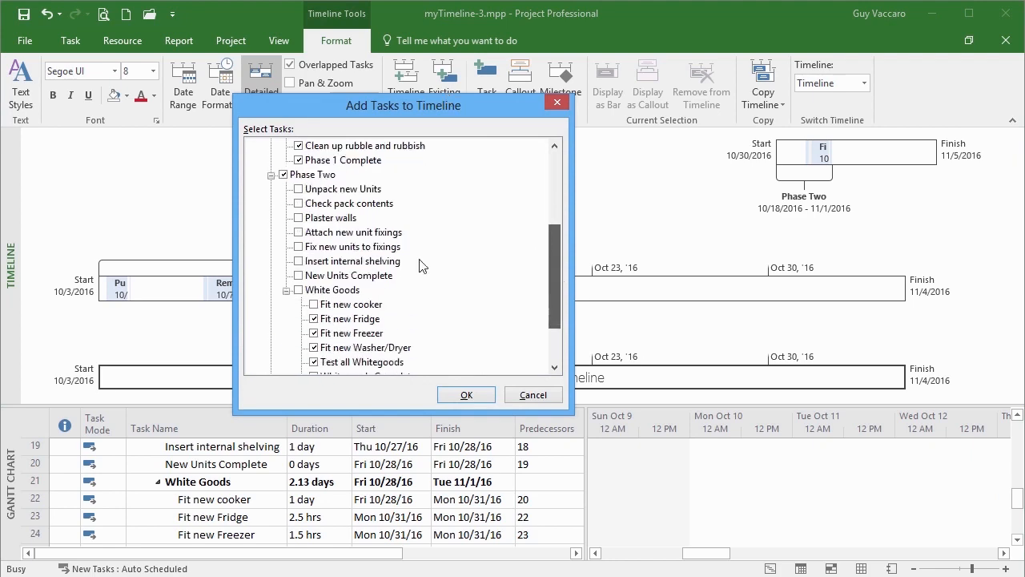
pyautogui.click(298, 189)
pyautogui.click(298, 203)
pyautogui.click(298, 218)
pyautogui.click(298, 233)
pyautogui.click(298, 247)
pyautogui.click(298, 261)
pyautogui.click(298, 275)
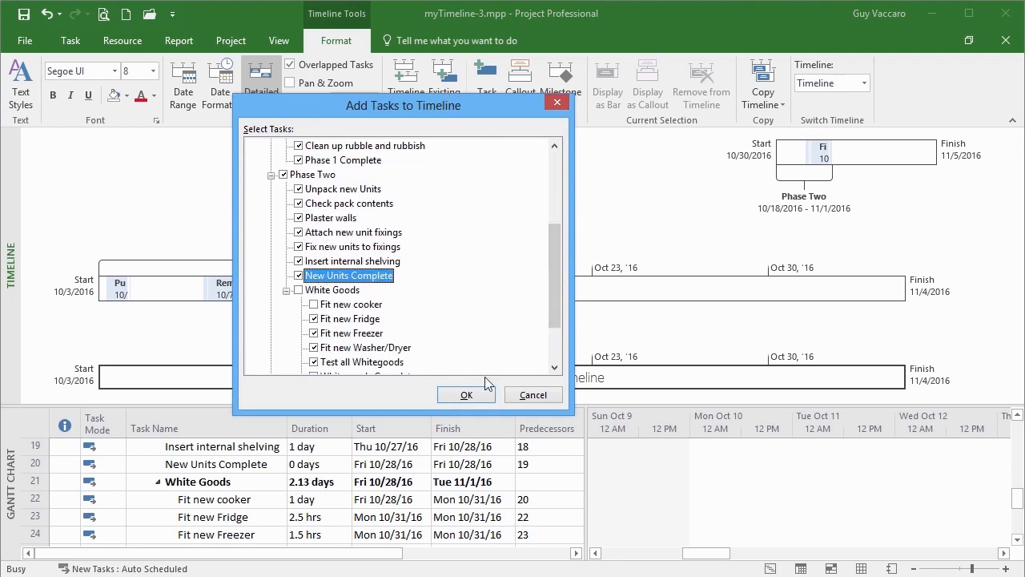
pyautogui.click(473, 394)
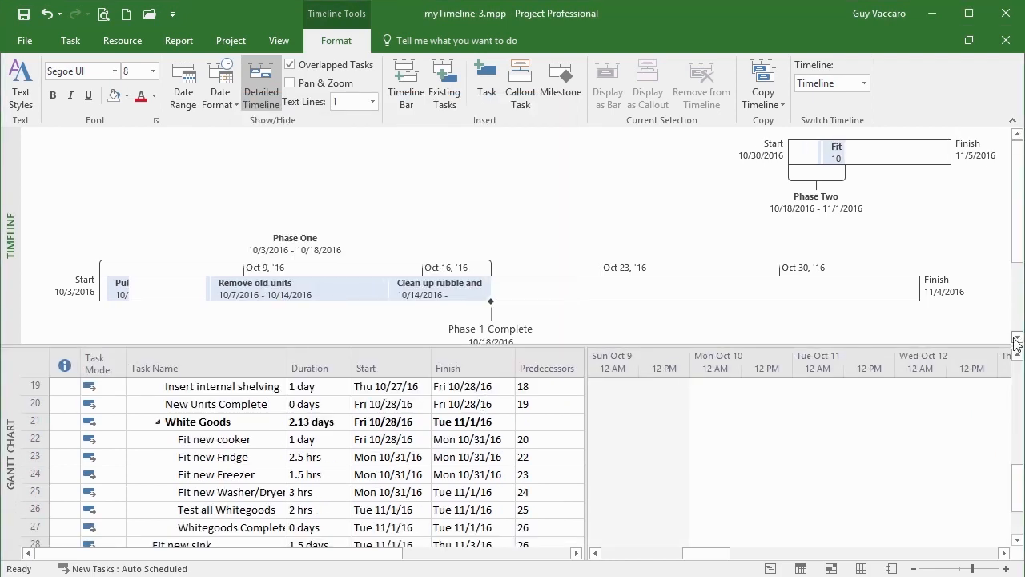
# Try to add the Phase Two summary task to the third timeline bar from the list of existing tasks
pyautogui.scroll(-5, 1016, 343)
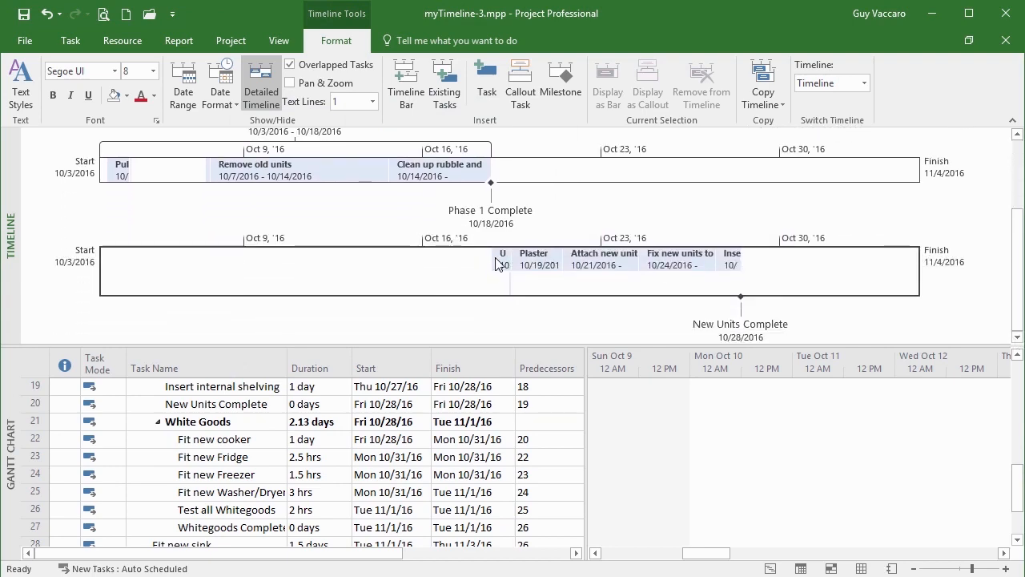
pyautogui.click(442, 96)
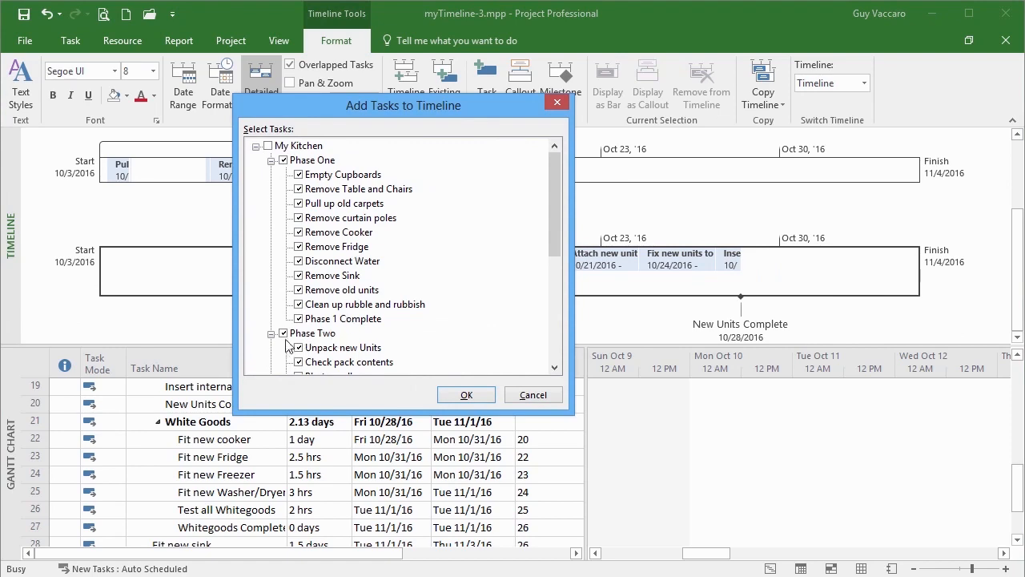
pyautogui.click(284, 334)
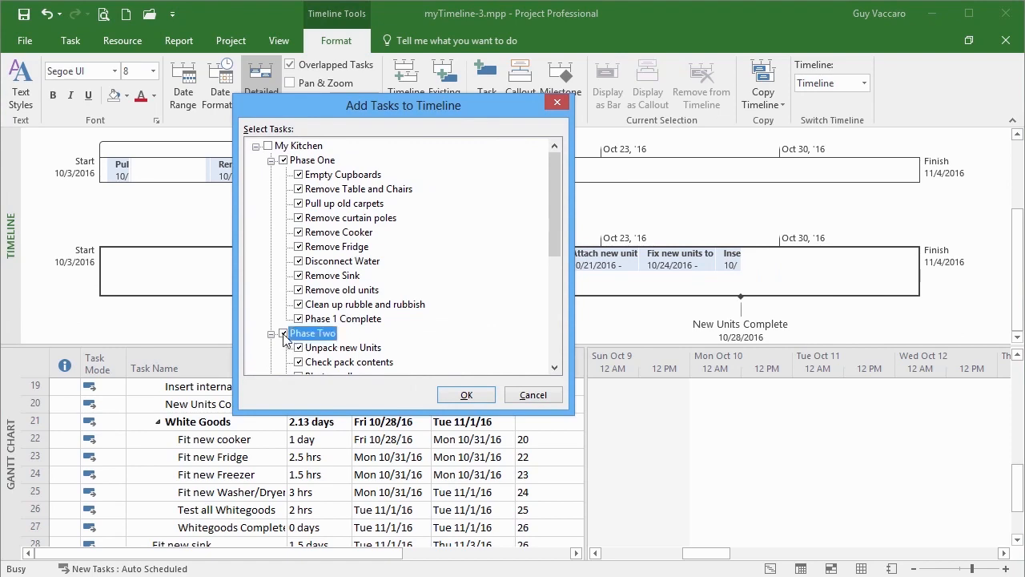
pyautogui.click(463, 398)
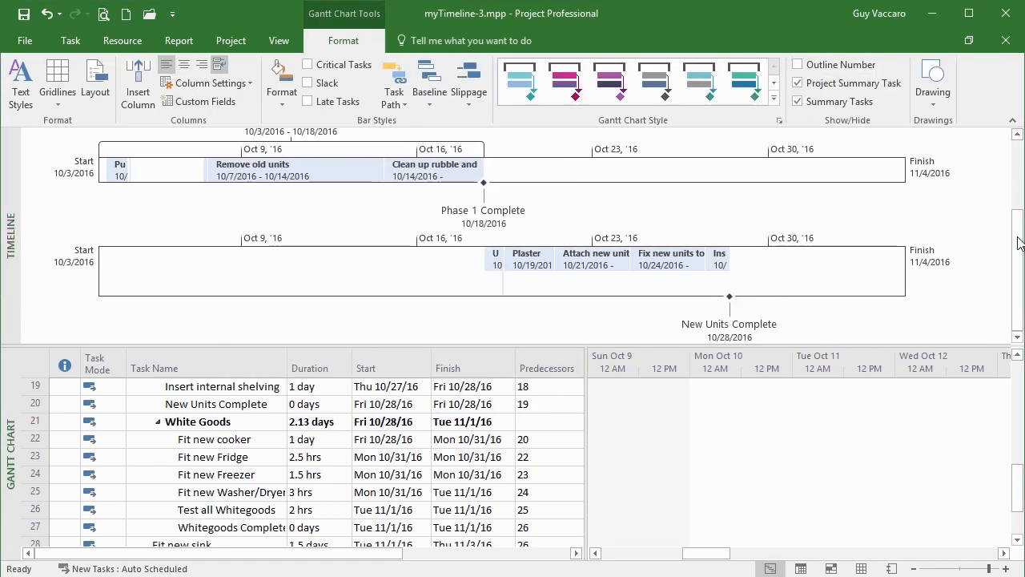
pyautogui.moveTo(1018, 238); pyautogui.dragTo(1019, 269)
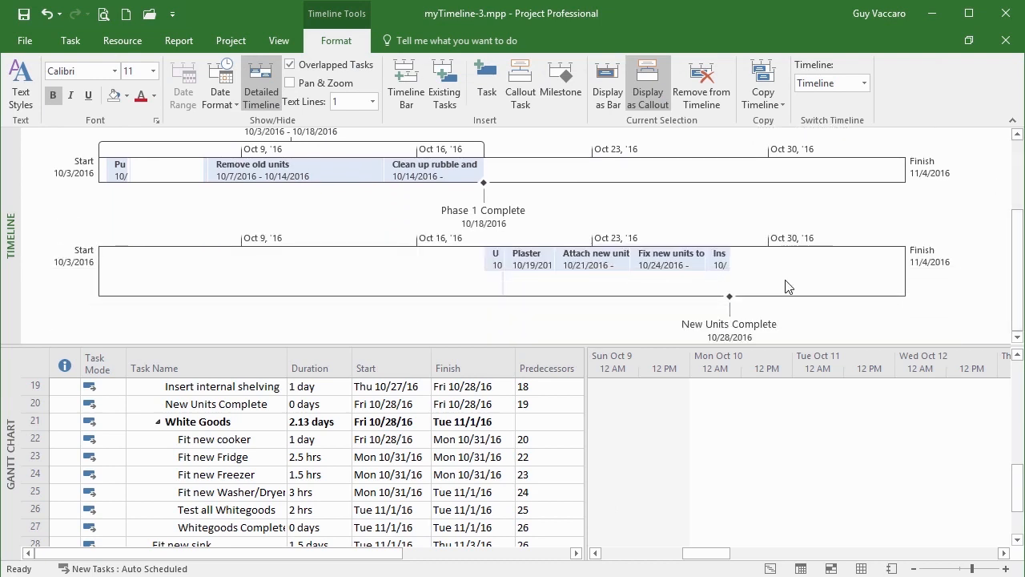
pyautogui.click(781, 280)
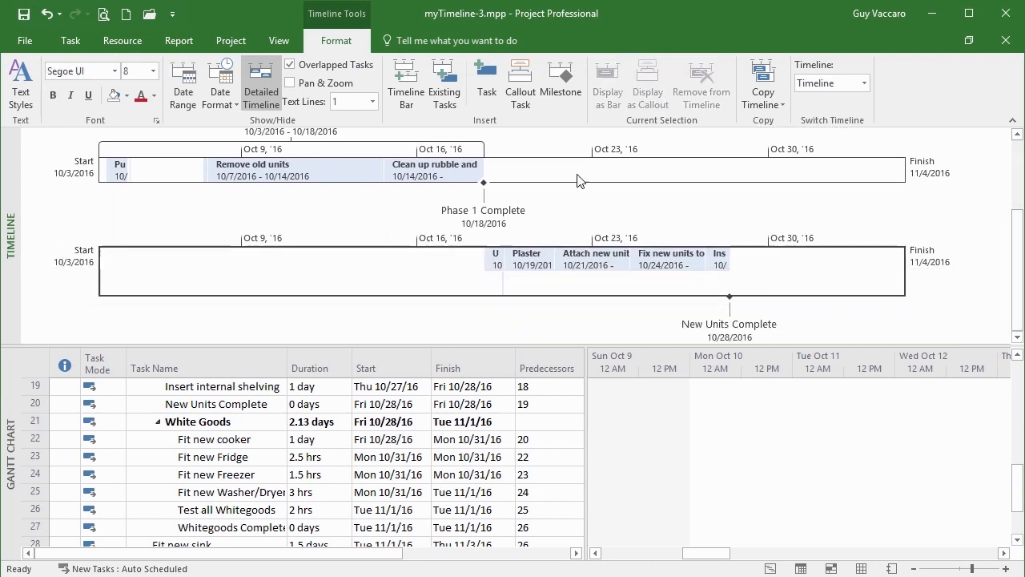
pyautogui.click(432, 91)
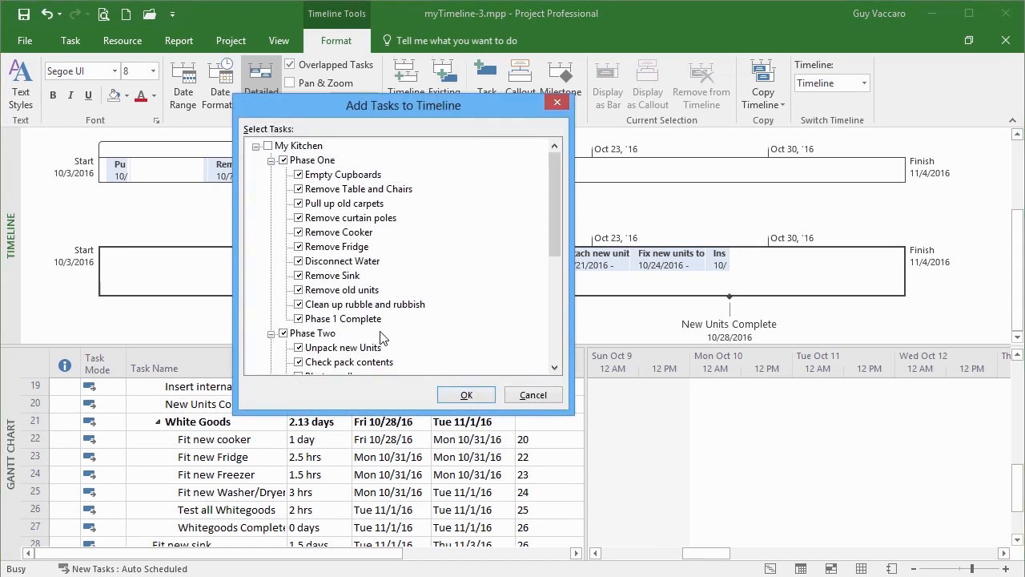
pyautogui.click(530, 396)
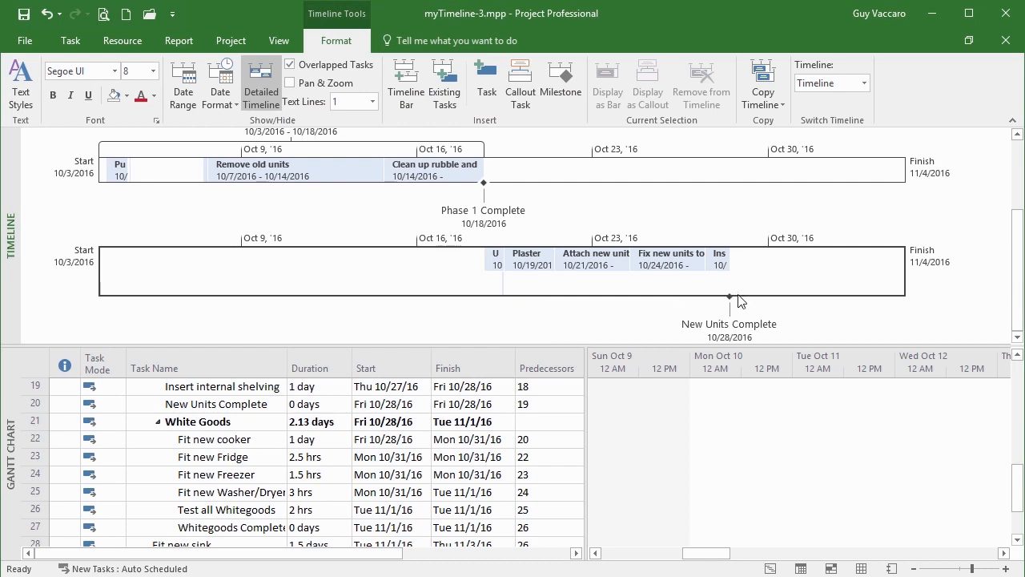
# Turn off Display on Timeline in the task information of the Phase Two summary task
pyautogui.click(1018, 356)
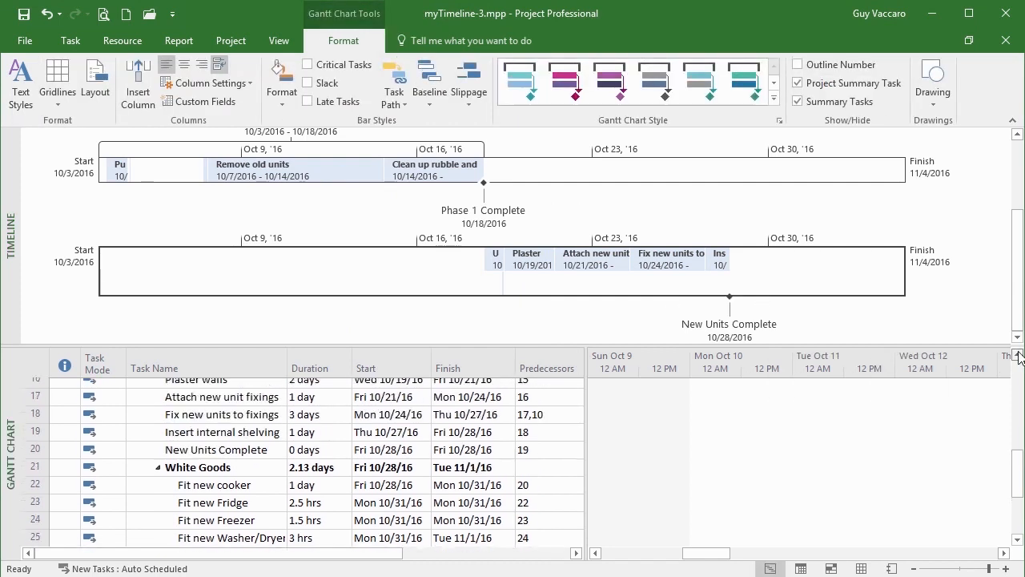
pyautogui.click(1019, 355)
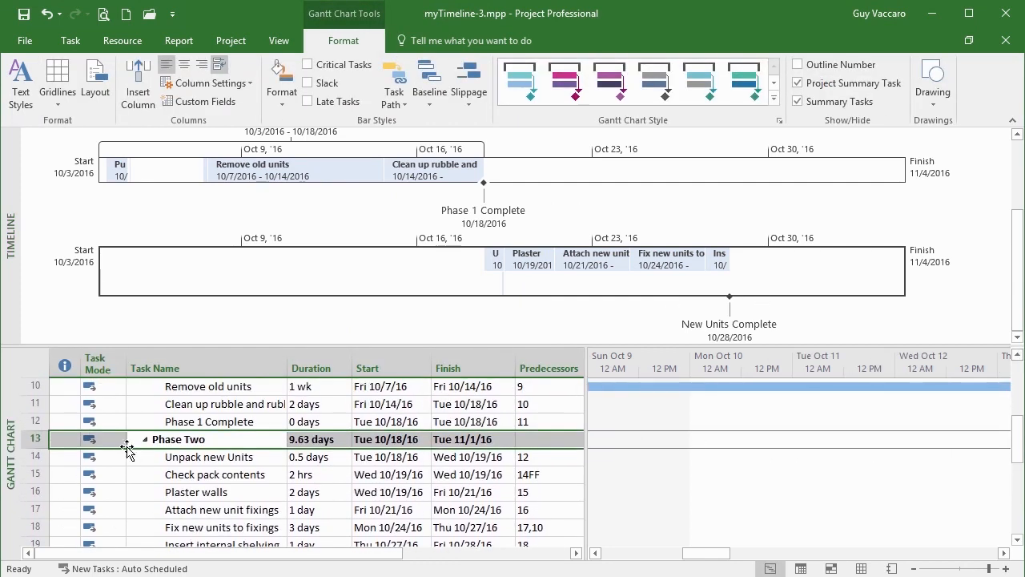
pyautogui.click(202, 438)
pyautogui.doubleClick(202, 437)
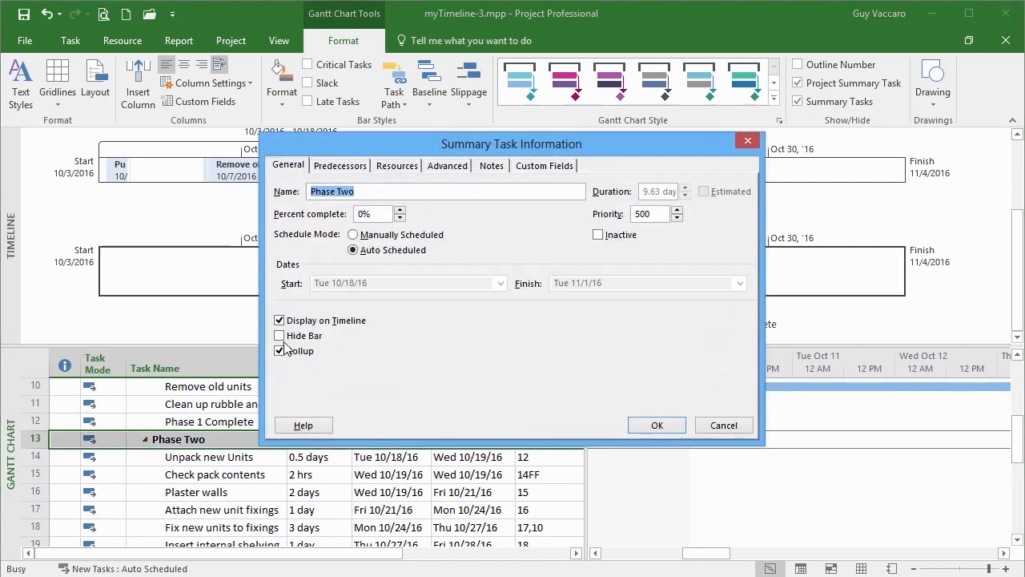
pyautogui.click(298, 320)
pyautogui.click(655, 425)
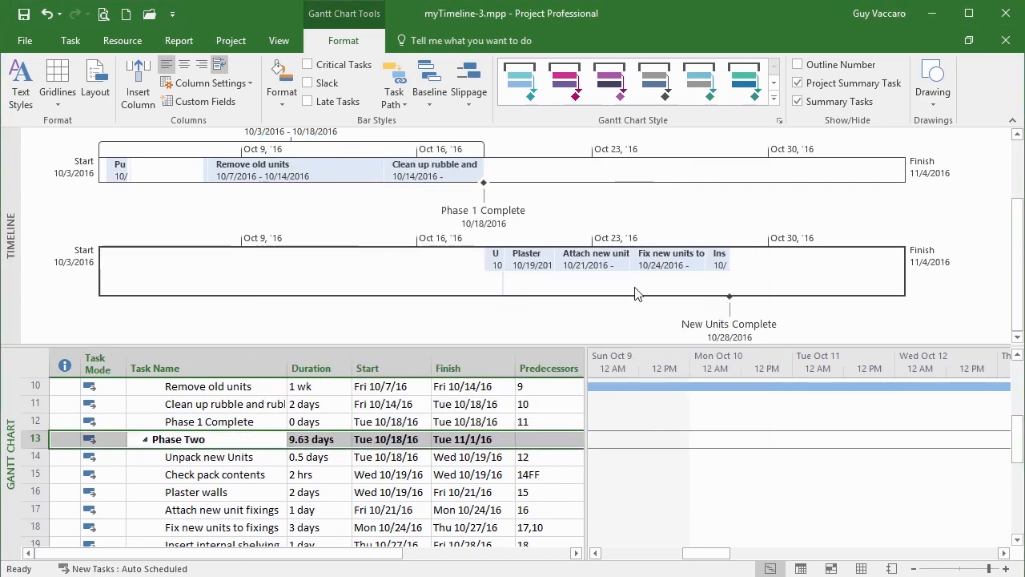
# Turn Display on Timeline back on for Phase Two so that it is placed on the selected third bar
pyautogui.click(207, 439)
pyautogui.doubleClick(206, 439)
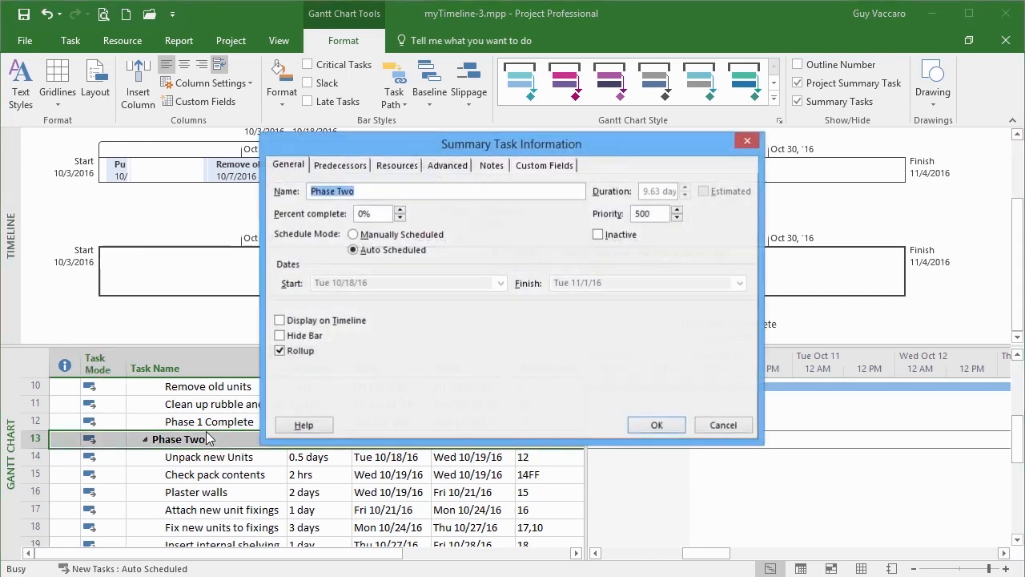
pyautogui.click(310, 321)
pyautogui.click(651, 425)
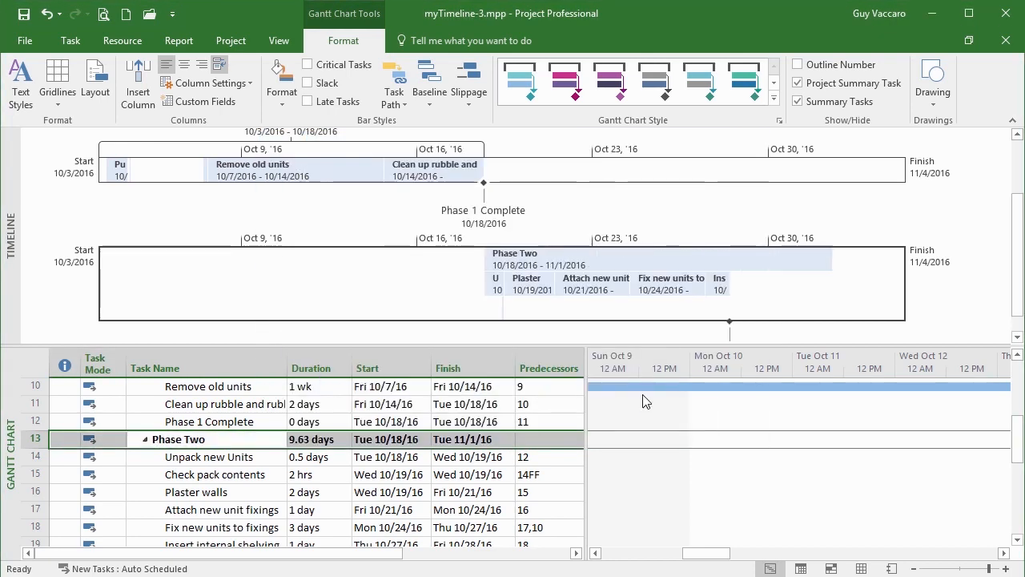
# Display the Phase Two summary task as a callout on the third timeline bar
pyautogui.click(682, 265)
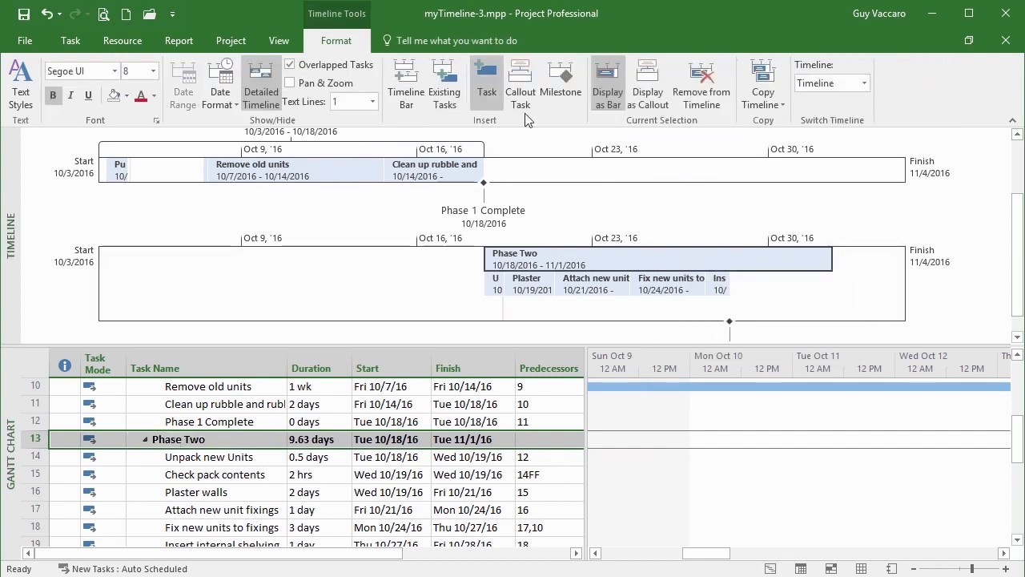
pyautogui.click(649, 98)
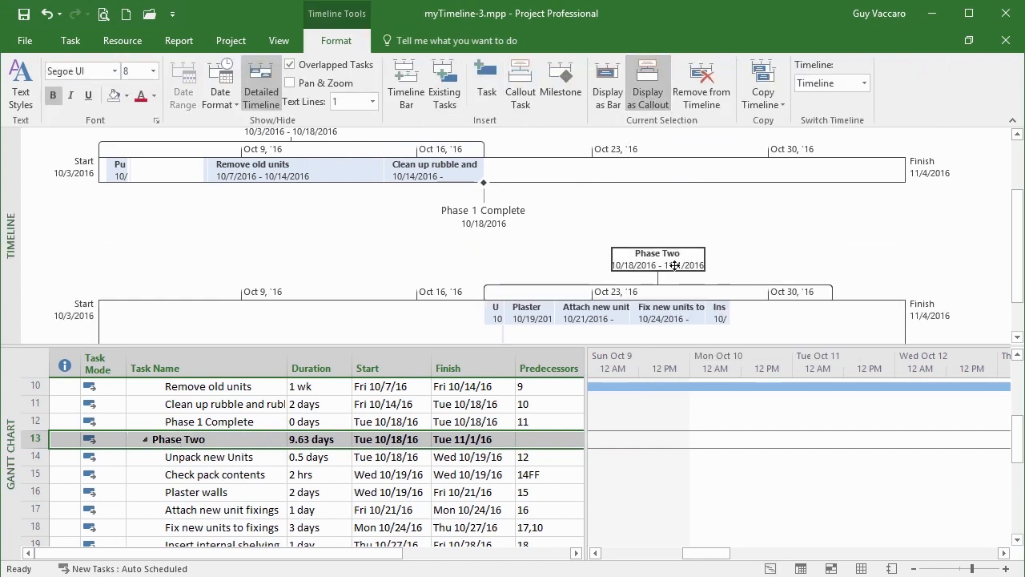
pyautogui.click(1018, 337)
pyautogui.click(1018, 337)
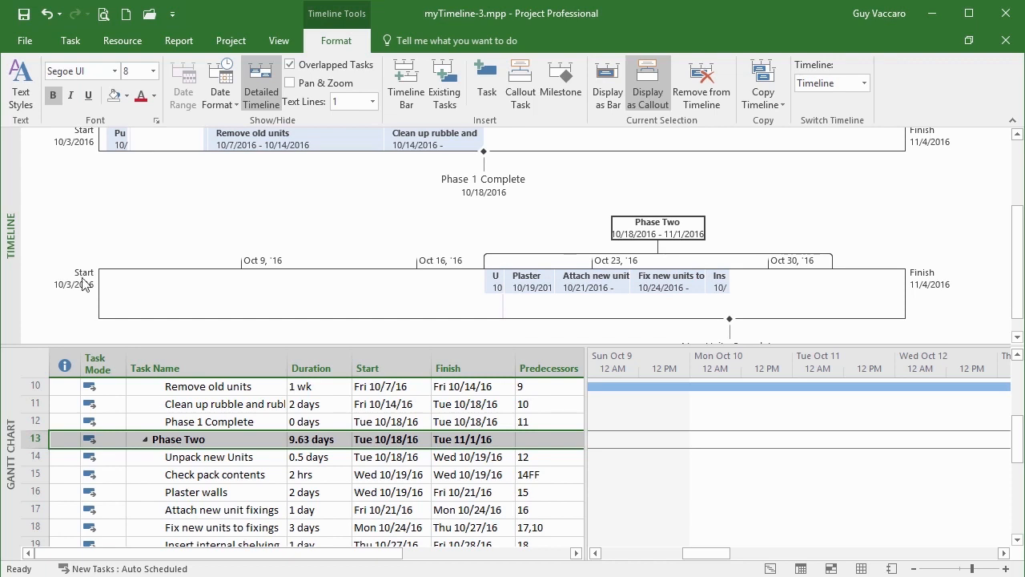
# Switch the third timeline bar, holding the Phase Two tasks, to custom dates and set its start to Sun 10/16/16
pyautogui.click(104, 290)
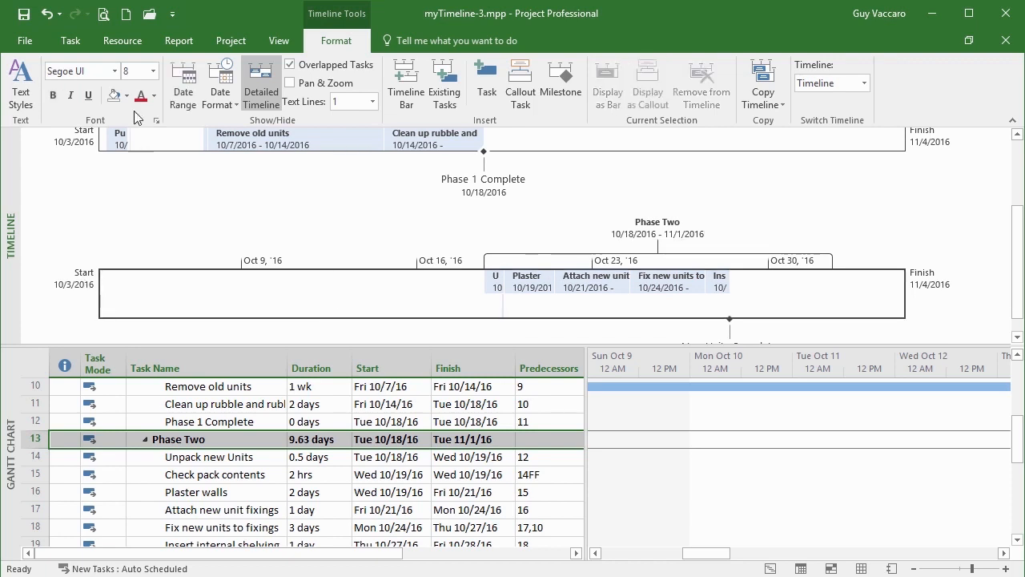
pyautogui.click(194, 91)
pyautogui.click(422, 242)
pyautogui.moveTo(420, 198); pyautogui.dragTo(295, 145)
pyautogui.click(391, 206)
pyautogui.click(390, 225)
pyautogui.click(390, 224)
pyautogui.click(390, 224)
pyautogui.click(390, 224)
pyautogui.click(274, 292)
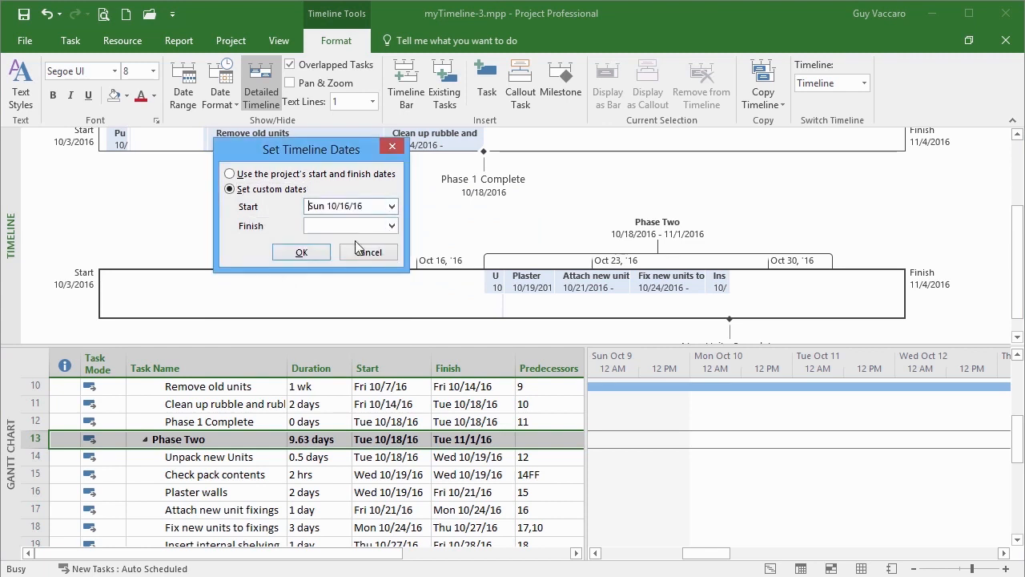
# Set the custom finish date of the Phase Two timeline bar to 10/29/2016 and apply the date range
pyautogui.click(391, 226)
pyautogui.click(390, 244)
pyautogui.click(389, 244)
pyautogui.click(389, 244)
pyautogui.click(389, 244)
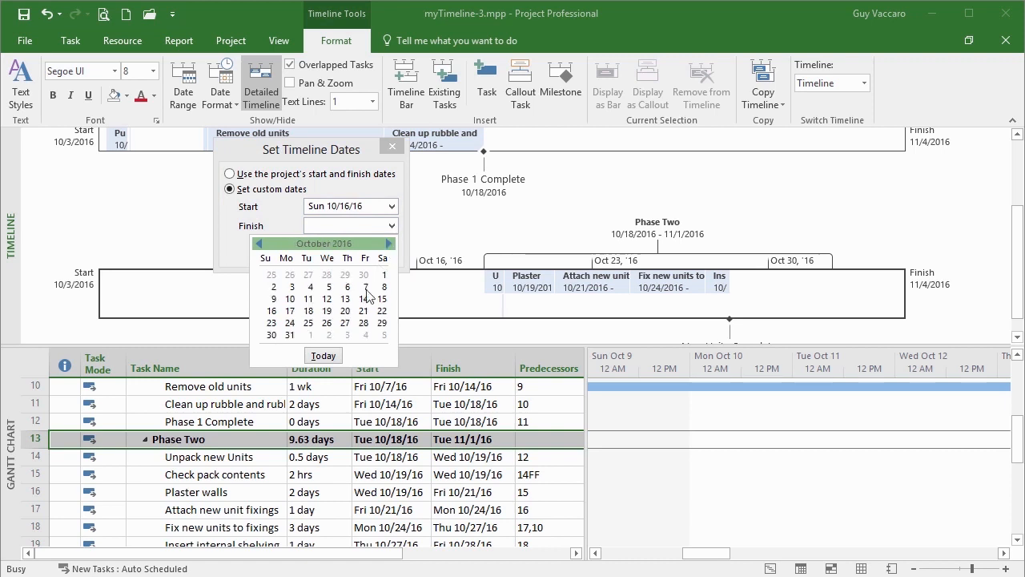
pyautogui.click(388, 325)
pyautogui.click(317, 253)
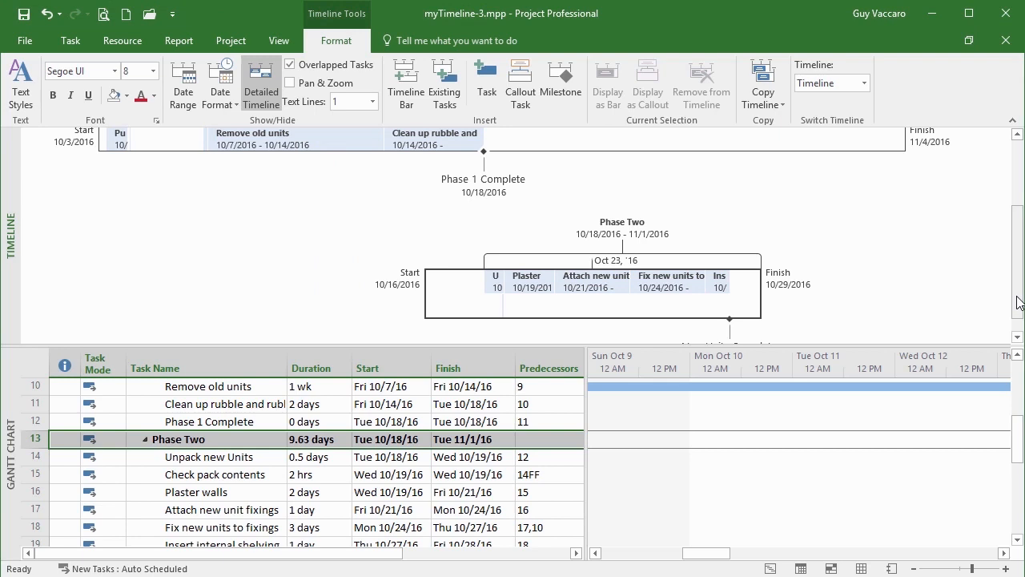
pyautogui.moveTo(1018, 302)
pyautogui.mouseDown()
pyautogui.moveTo(1022, 196)
pyautogui.moveTo(1021, 312)
pyautogui.mouseUp()
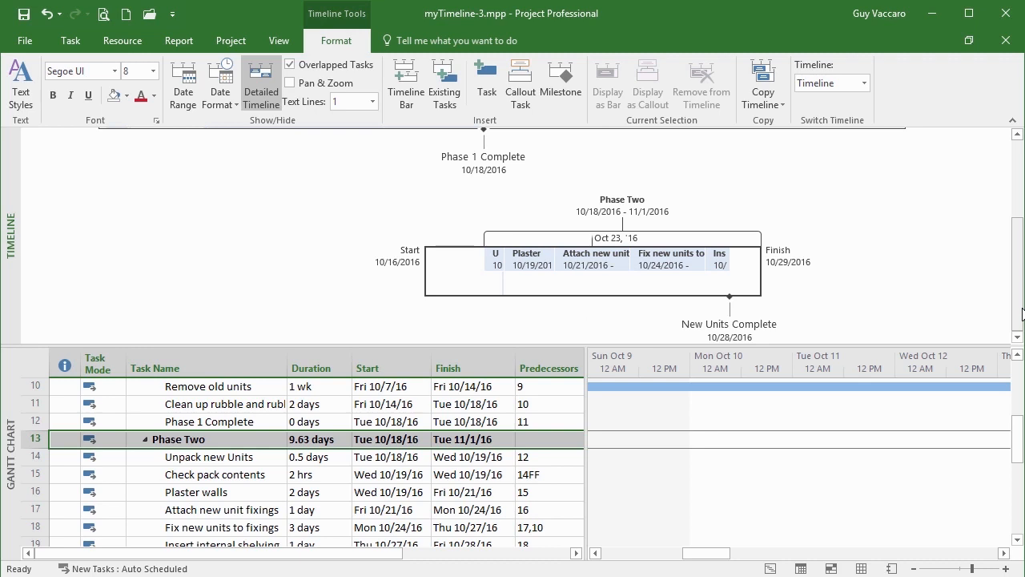
pyautogui.moveTo(1023, 312); pyautogui.dragTo(1023, 212)
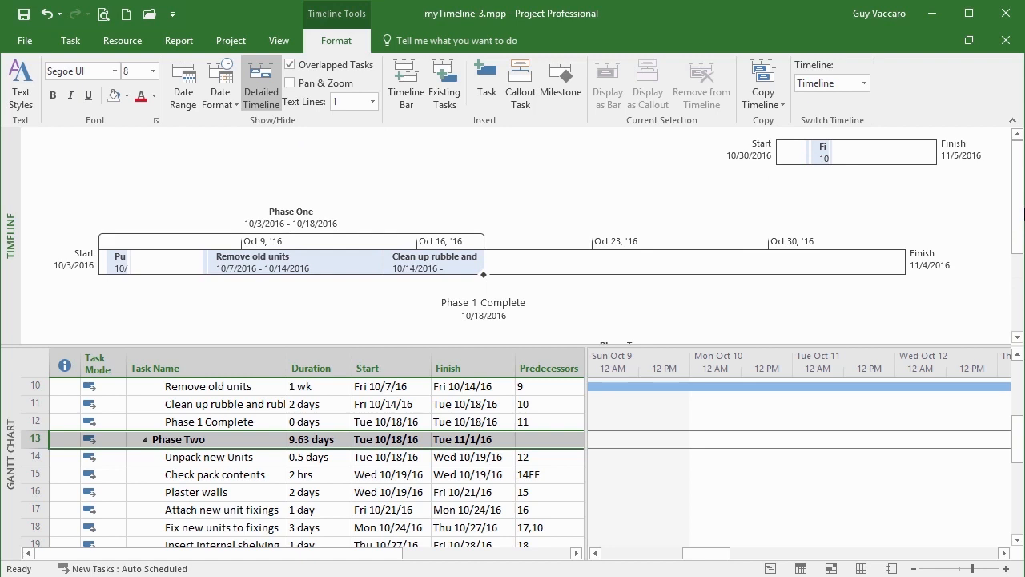